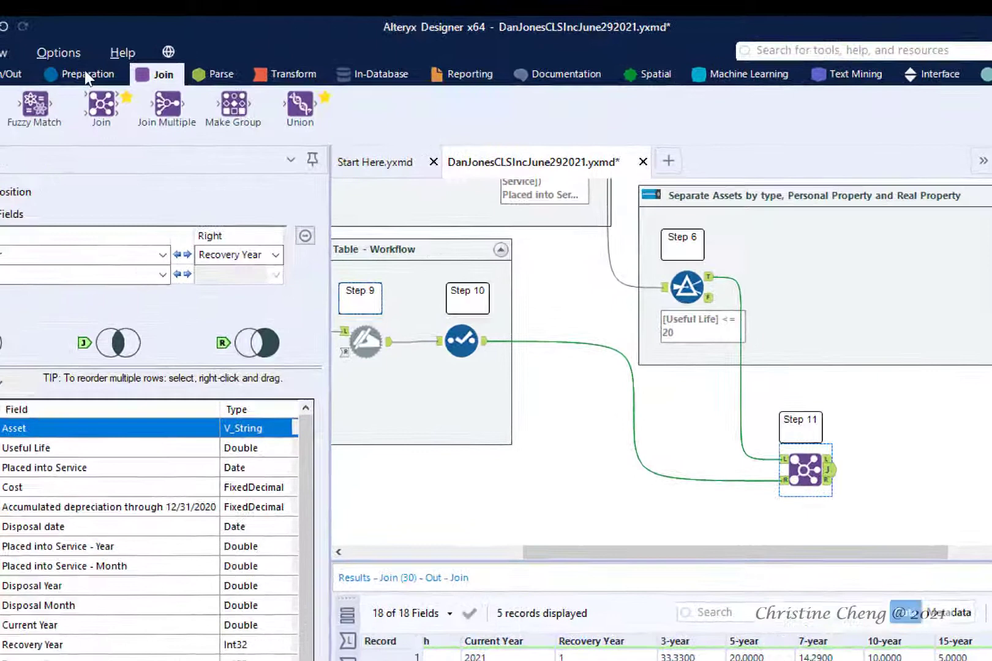
- Place a Formula tool right of the Join and connect it to the Join's J output
{"action": "left_click", "coordinate": [139, 29]}
{"action": "left_click_drag", "start_coordinate": [177, 107], "coordinate": [911, 484]}
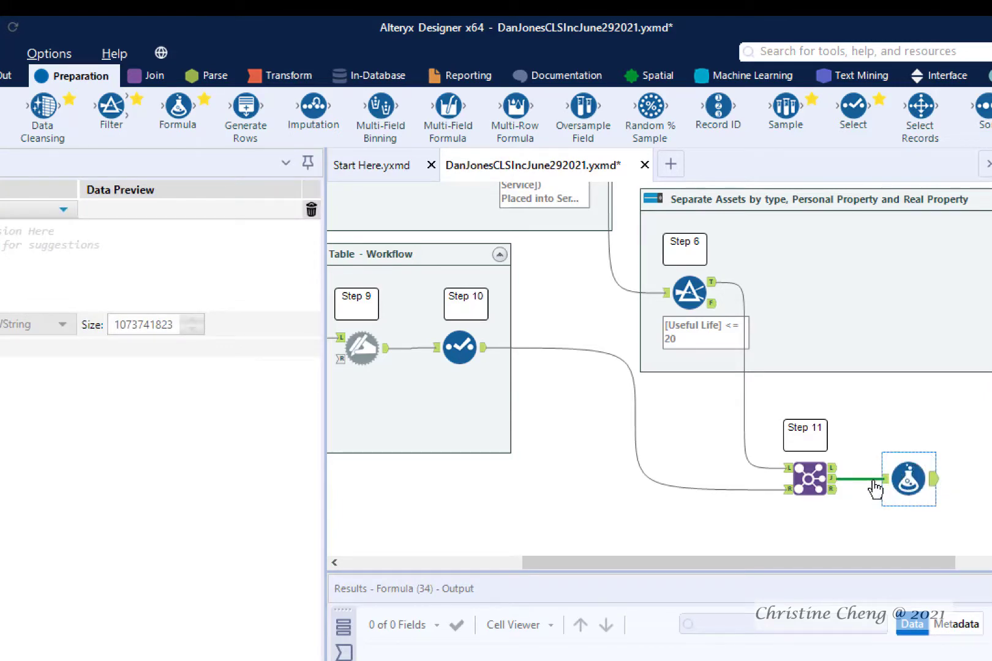
{"action": "left_click", "coordinate": [876, 488]}
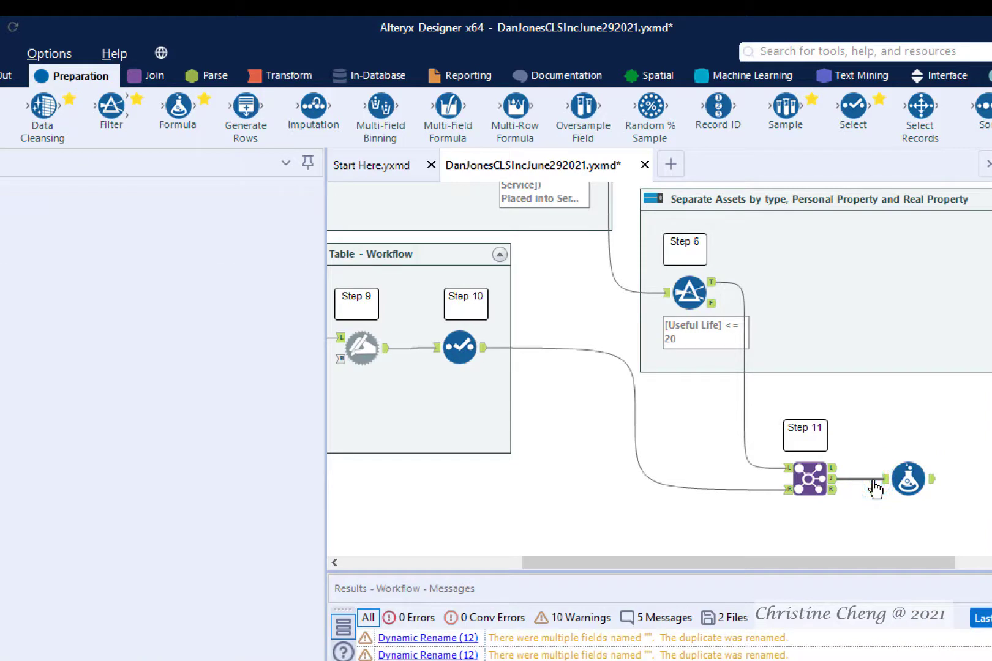
{"action": "key", "text": "Delete"}
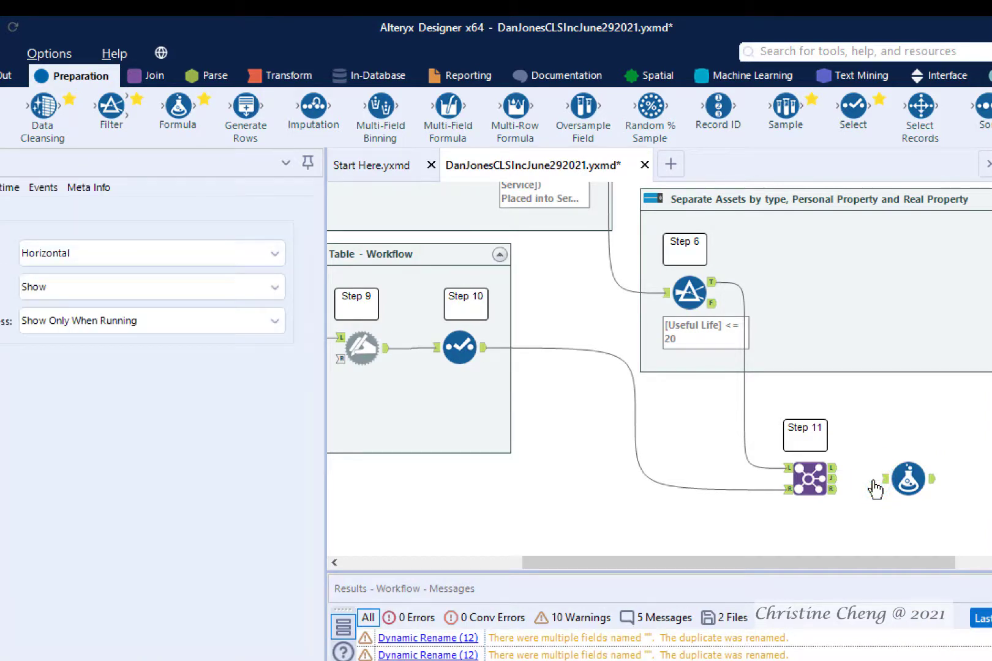
{"action": "left_click_drag", "start_coordinate": [832, 479], "coordinate": [890, 488]}
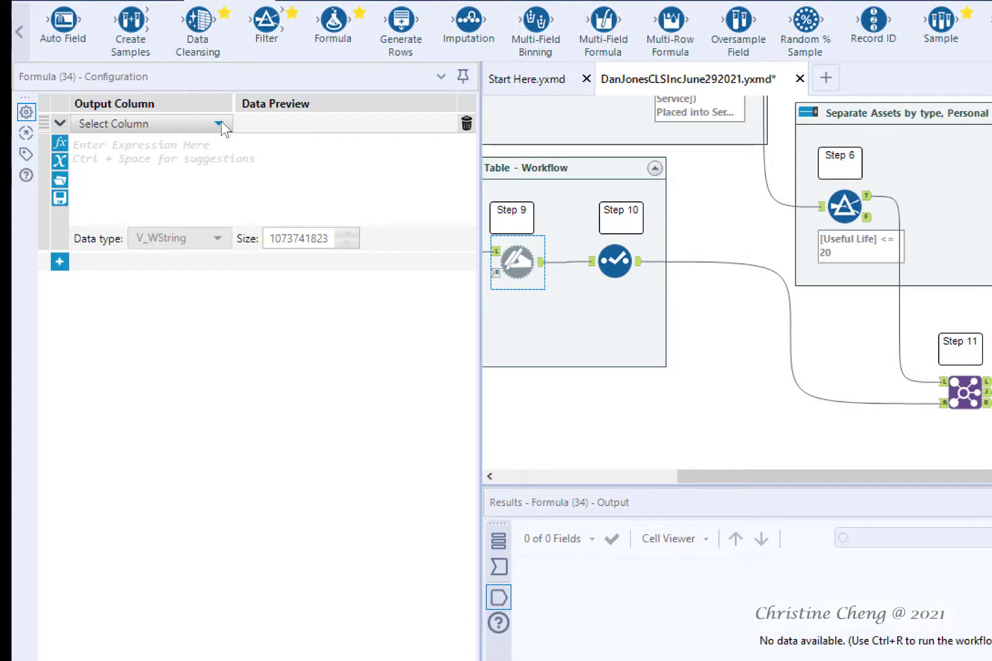
- Add a new Formula output column named 'Current Year Depreciation_i'
{"action": "left_click", "coordinate": [219, 123]}
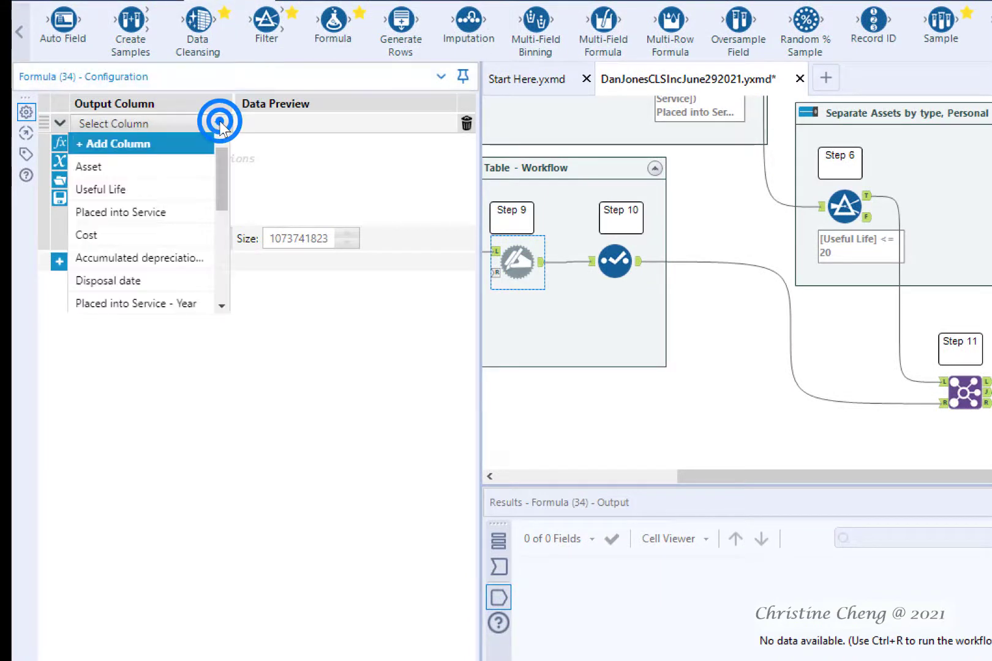
{"action": "left_click", "coordinate": [167, 146]}
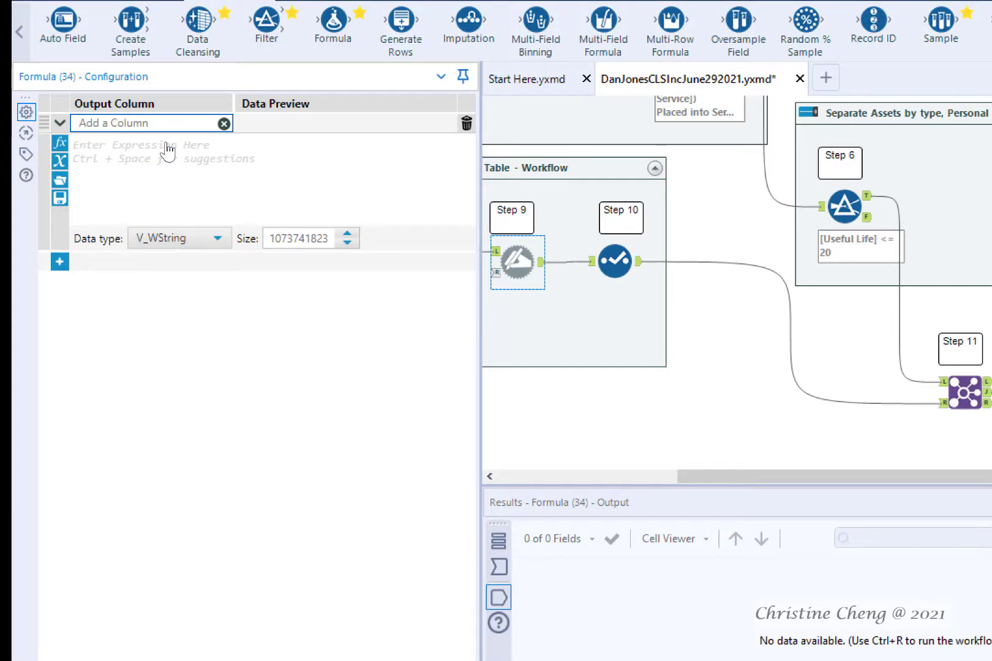
{"action": "key", "text": "ctrl+v"}
- Insert the Conditional template IF c THEN t ELSEIF c2 THEN t2 ELSE f ENDIF into the expression
{"action": "left_click", "coordinate": [60, 145]}
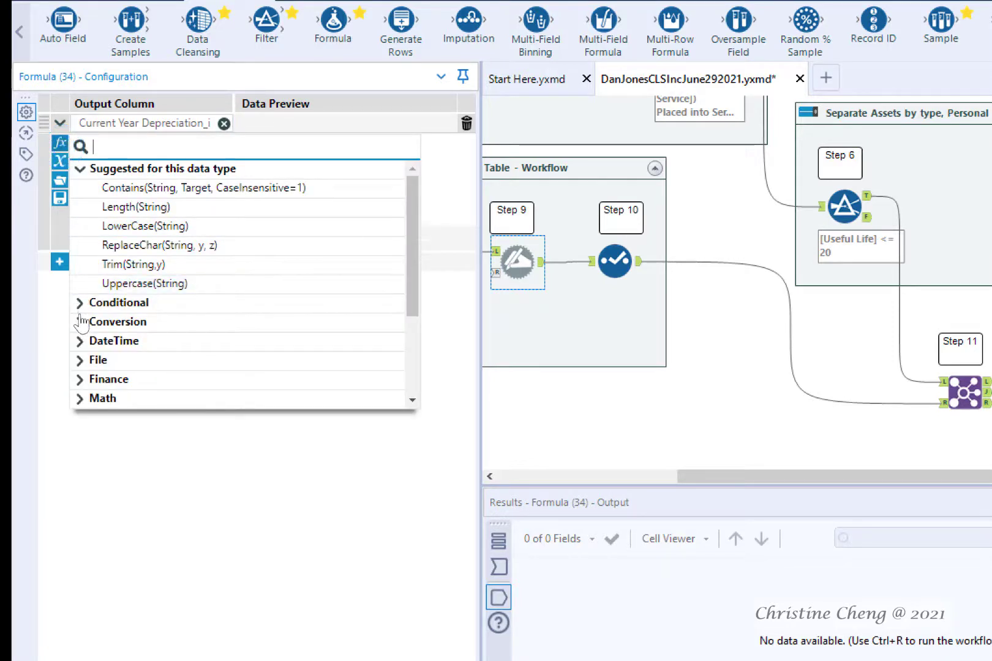
{"action": "left_click", "coordinate": [79, 306]}
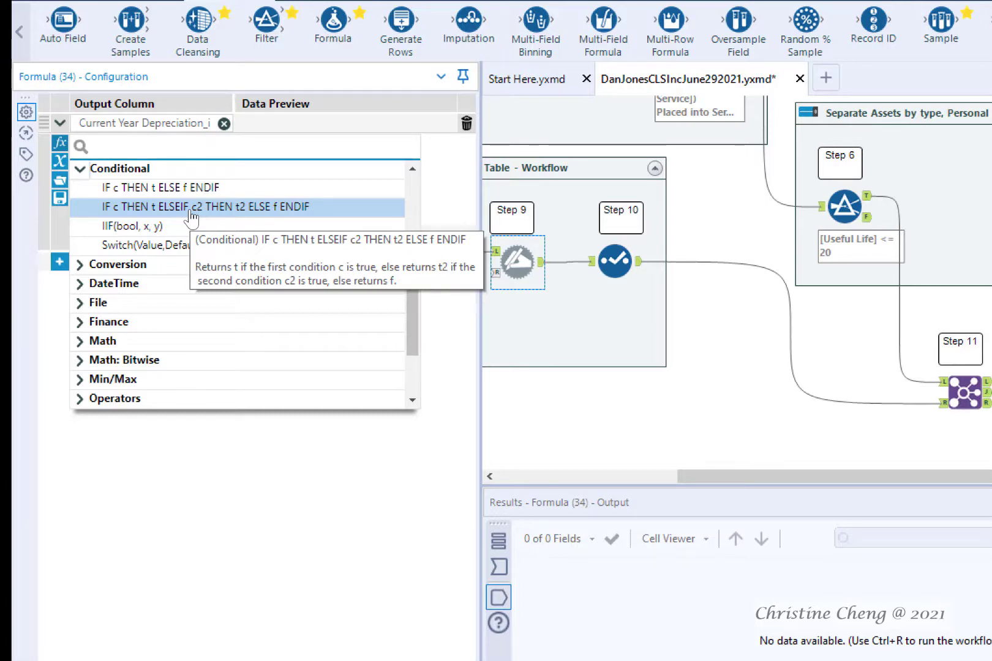
{"action": "double_click", "coordinate": [191, 208]}
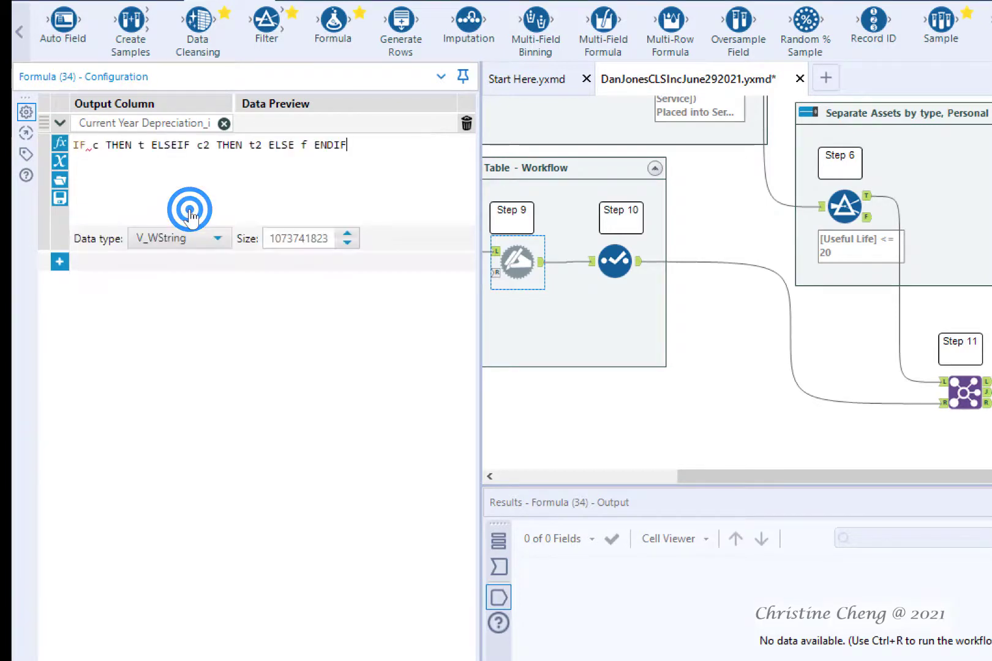
- Make the IF branch [Useful Life]=3 THEN [Cost]*[3-year]/100, with ELSEIF and ELSE on separate lines
{"action": "left_click", "coordinate": [96, 147]}
{"action": "key", "text": "shift+Right"}
{"action": "type", "text": "[us"}
{"action": "key", "text": "Return"}
{"action": "type", "text": "=3"}
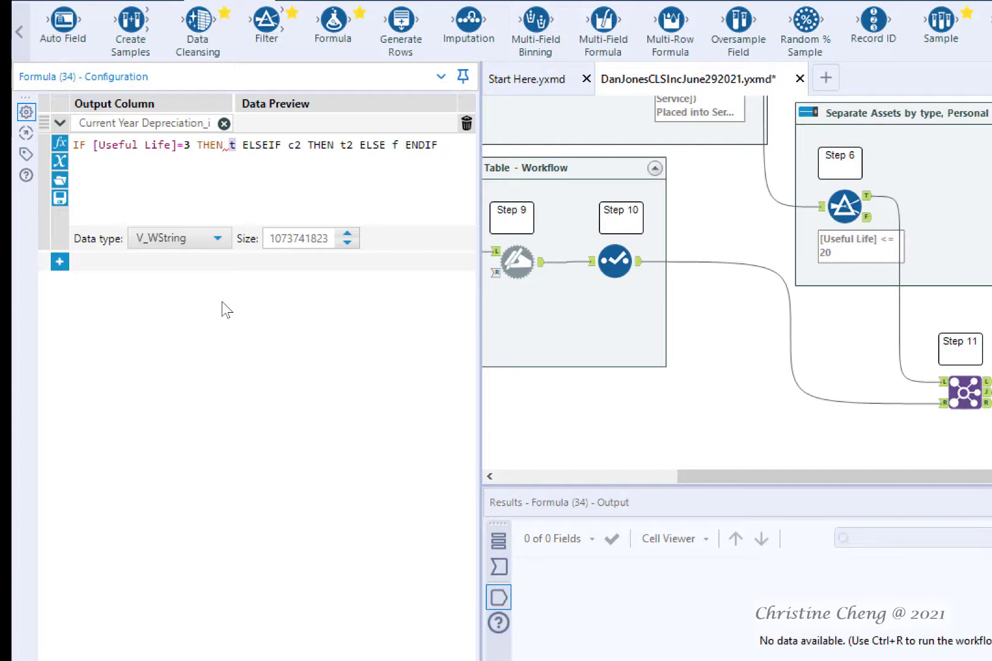
{"action": "type", "text": "[co"}
{"action": "key", "text": "Return"}
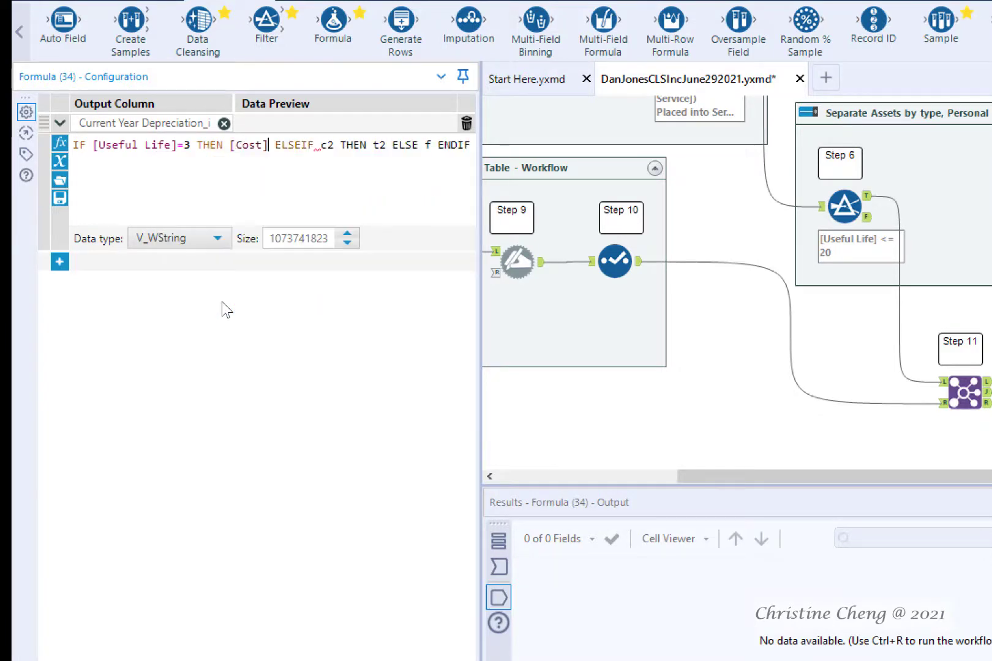
{"action": "type", "text": "*[3"}
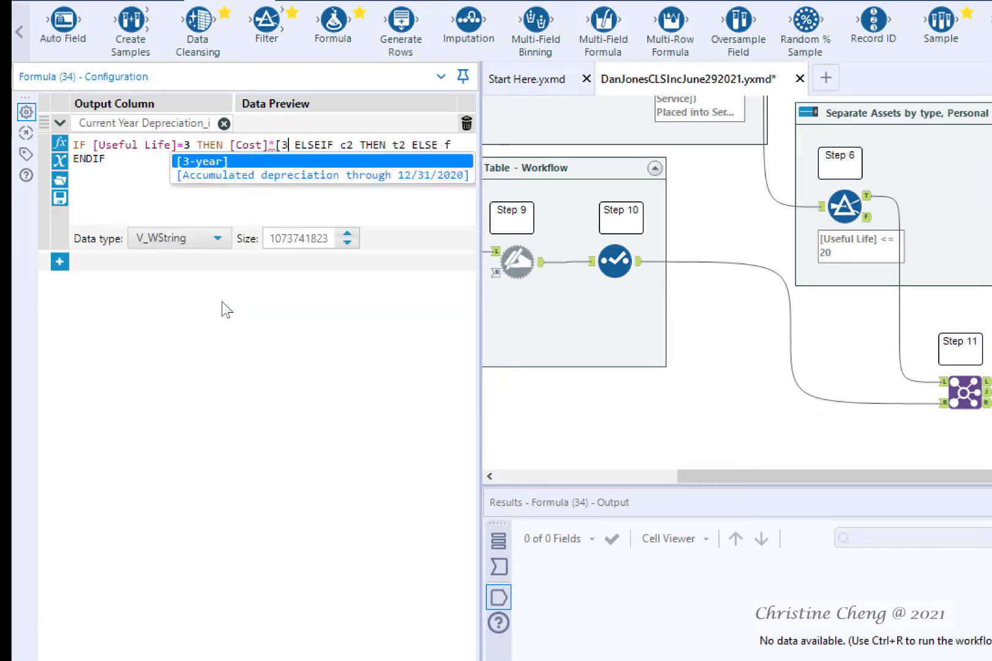
{"action": "key", "text": "Return"}
{"action": "type", "text": "/100"}
{"action": "key", "text": "Return"}
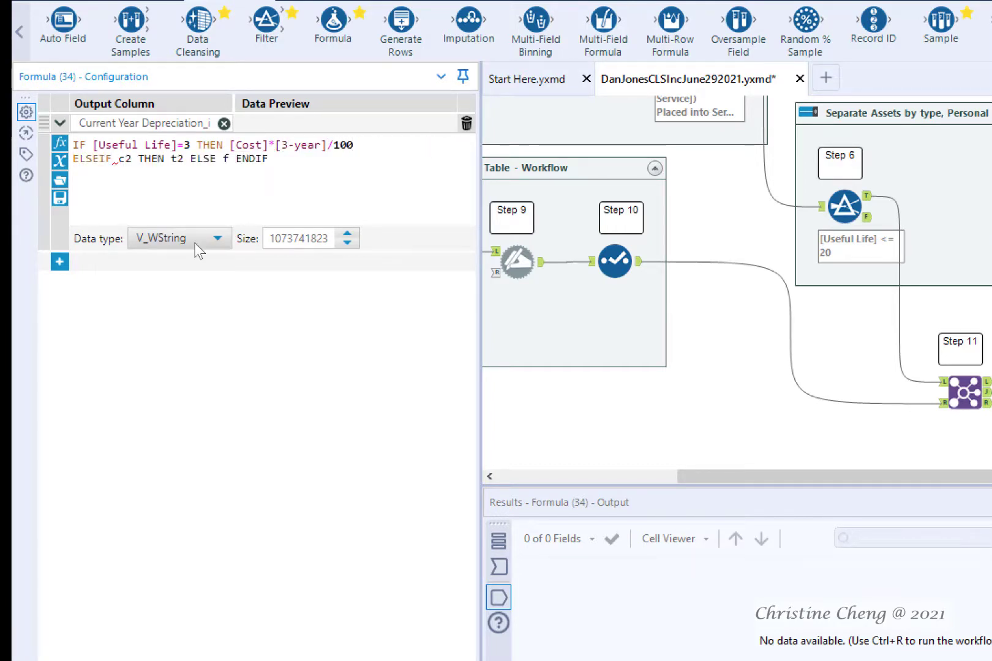
{"action": "left_click", "coordinate": [191, 160]}
{"action": "key", "text": "Return"}
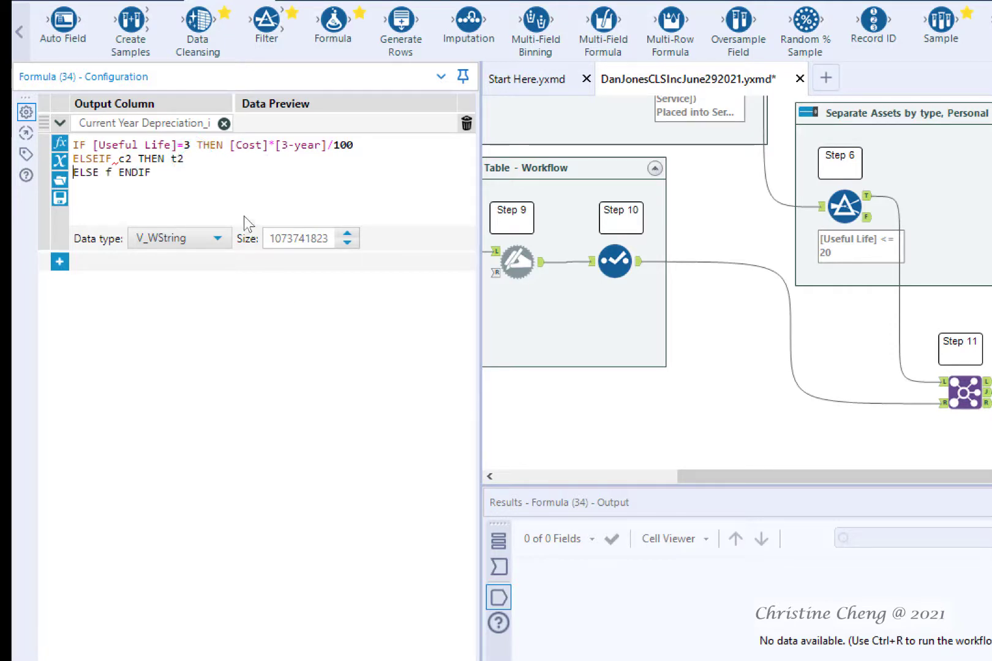
- Set the ELSEIF branch to [Useful Life]=5 THEN [Cost]*[5-year]
{"action": "double_click", "coordinate": [123, 159]}
{"action": "type", "text": "[use"}
{"action": "key", "text": "Return"}
{"action": "type", "text": "=5"}
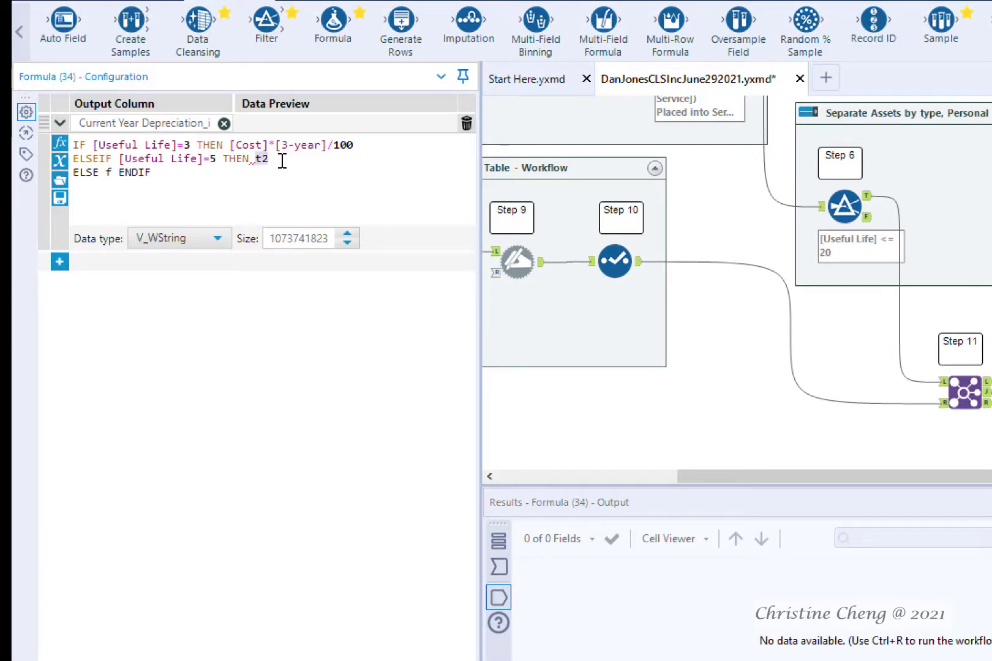
{"action": "type", "text": "[co"}
{"action": "key", "text": "Return"}
{"action": "type", "text": "*["}
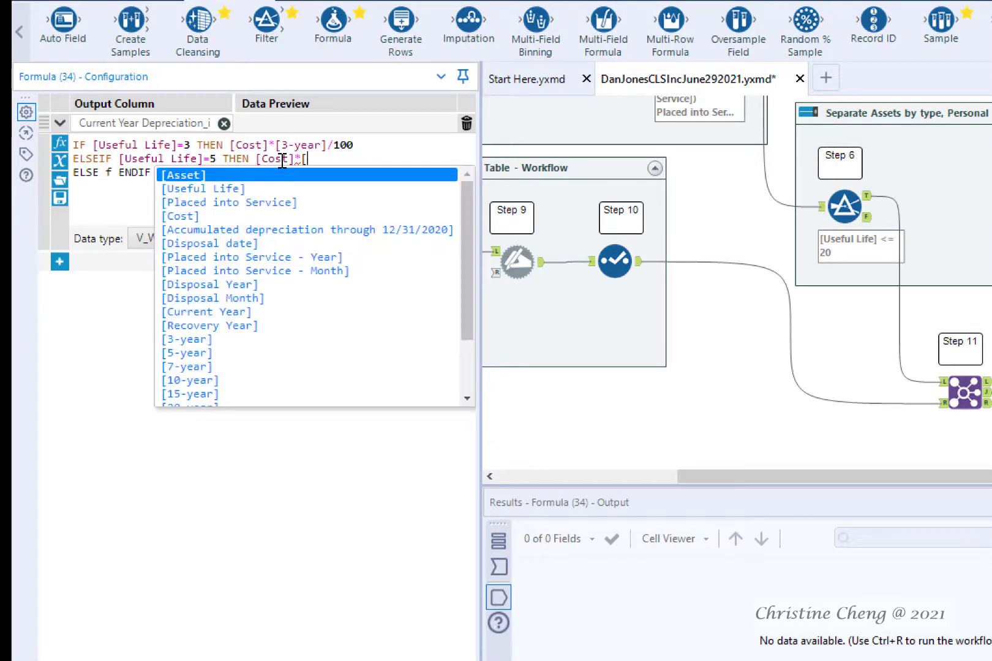
{"action": "type", "text": "5"}
{"action": "key", "text": "Return"}
- Finish the ELSEIF line with /100 and paste three copies of it below
{"action": "type", "text": "/10"}
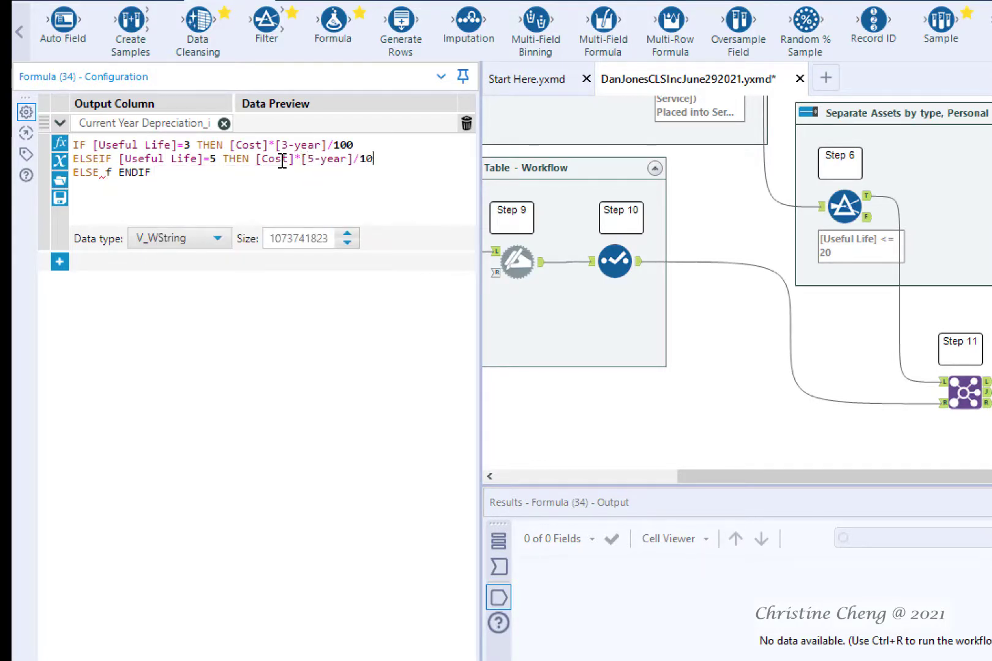
{"action": "type", "text": "0"}
{"action": "left_click_drag", "start_coordinate": [72, 159], "coordinate": [386, 157]}
{"action": "key", "text": "ctrl+c"}
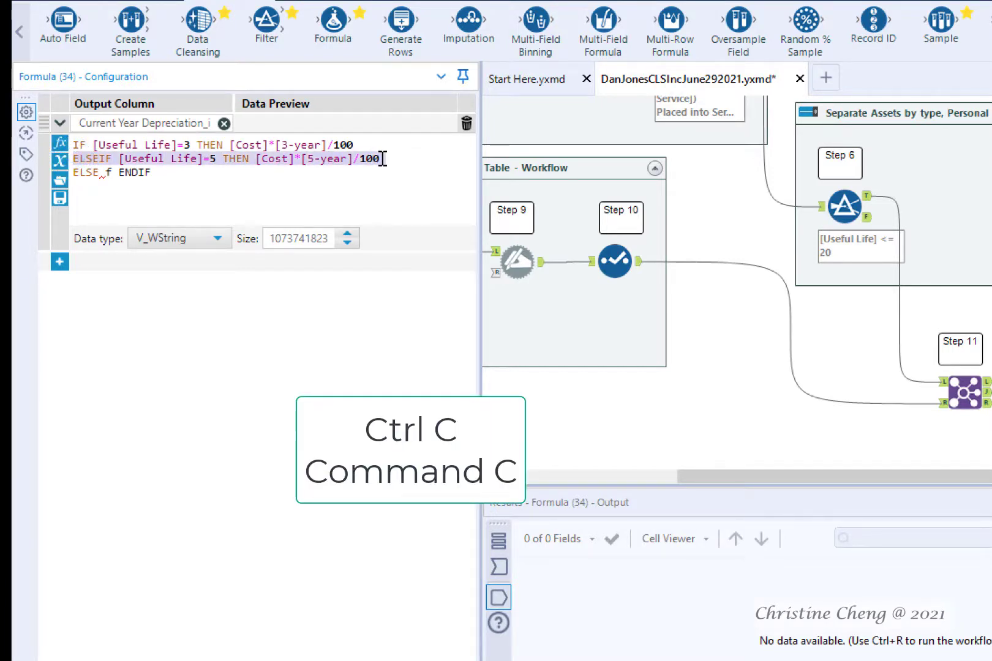
{"action": "left_click", "coordinate": [381, 158]}
{"action": "key", "text": "Return"}
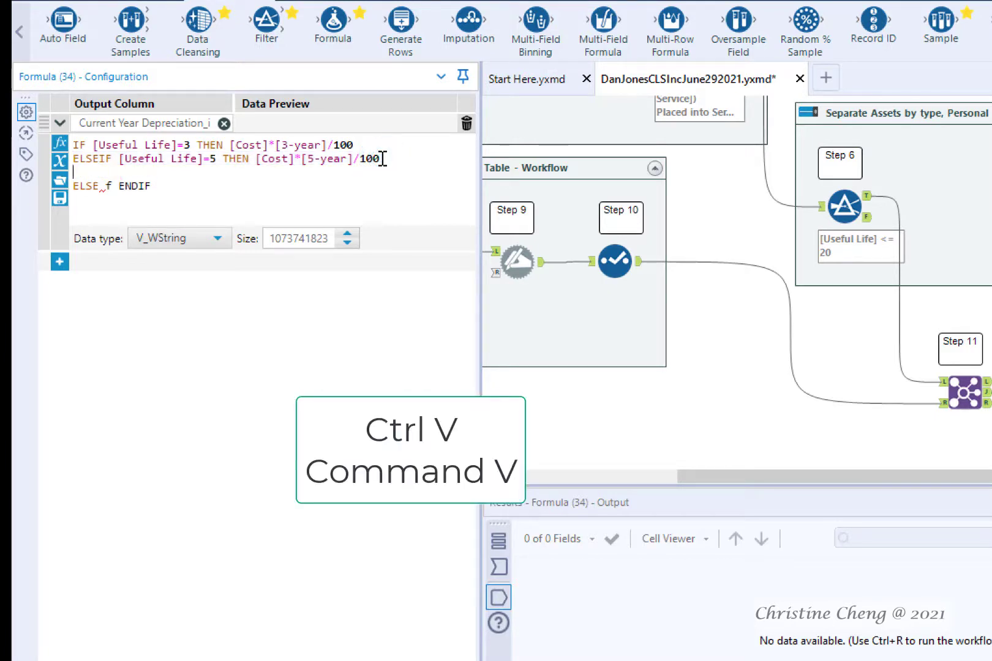
{"action": "key", "text": "ctrl+v"}
{"action": "key", "text": "Return"}
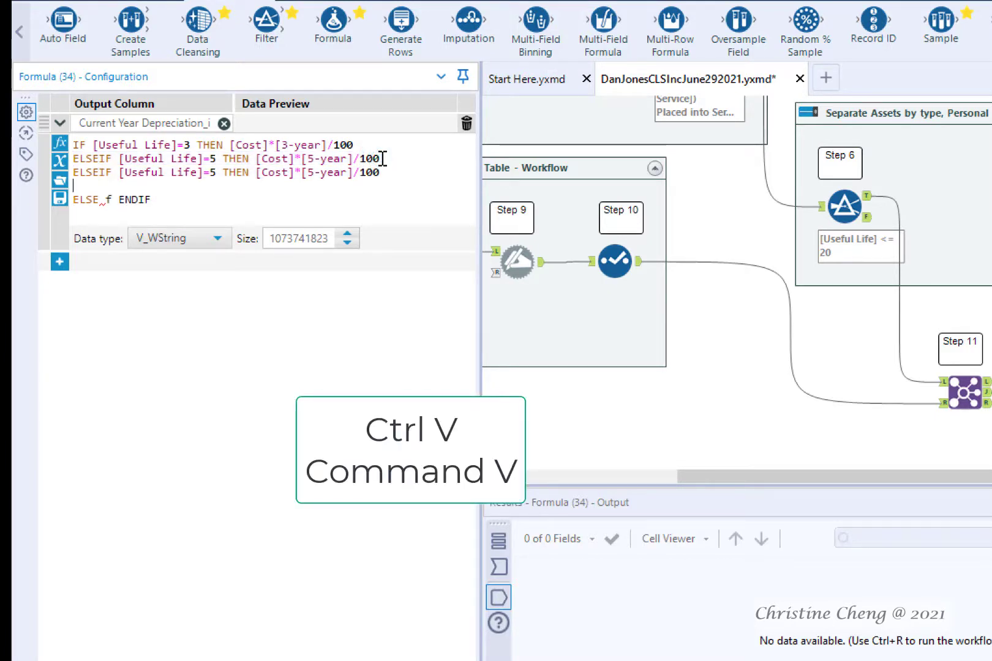
{"action": "key", "text": "ctrl+v"}
{"action": "key", "text": "Return"}
{"action": "key", "text": "ctrl+v"}
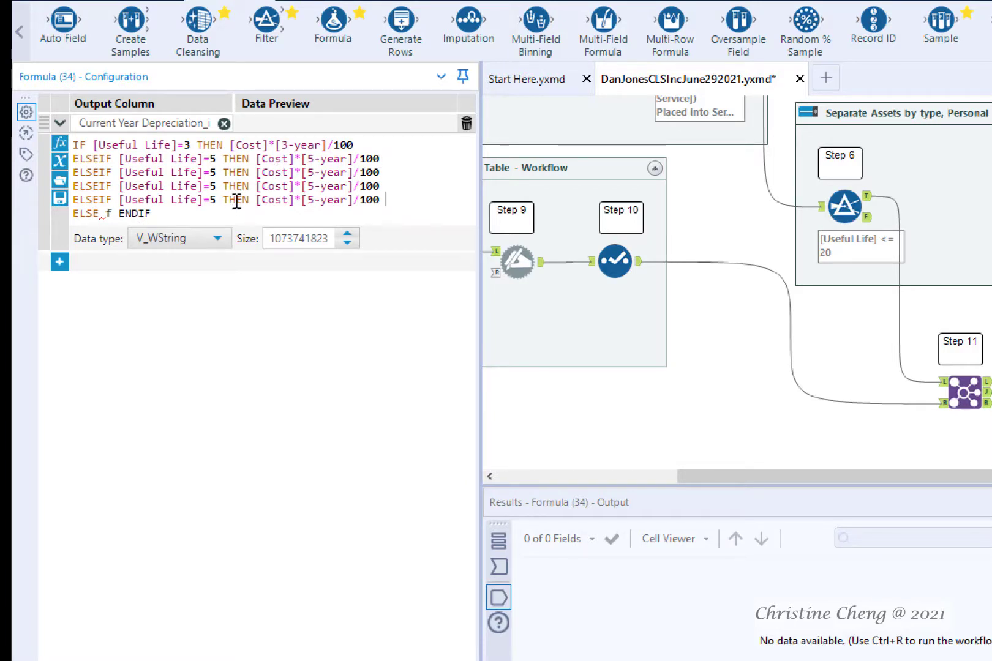
- Change the first two copies to Useful Life 7 with [7-year] and 10 with [10-year]
{"action": "left_click", "coordinate": [214, 173]}
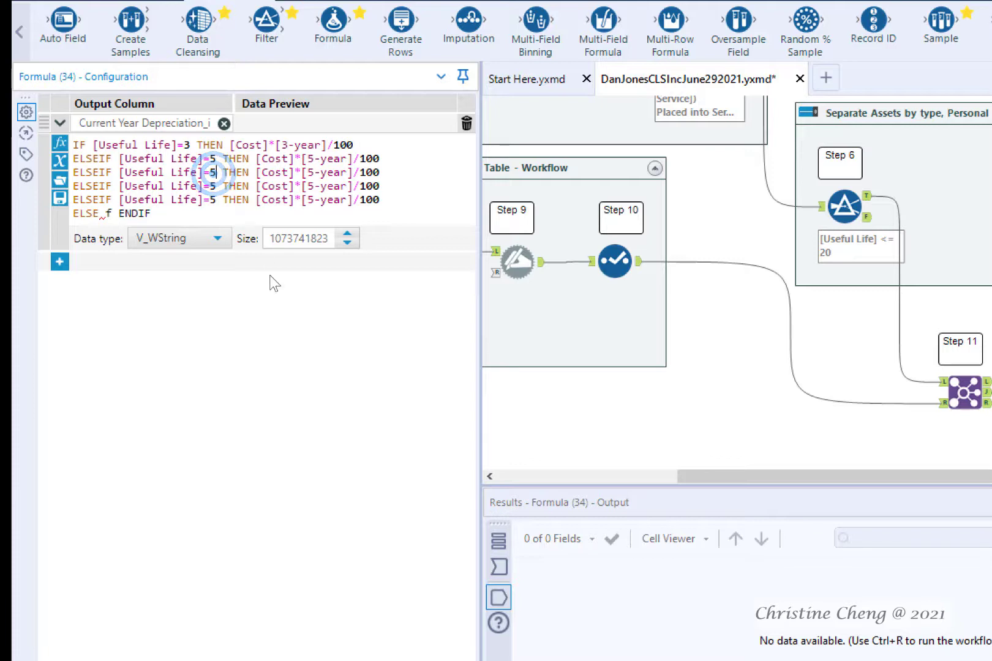
{"action": "key", "text": "BackSpace"}
{"action": "type", "text": "7"}
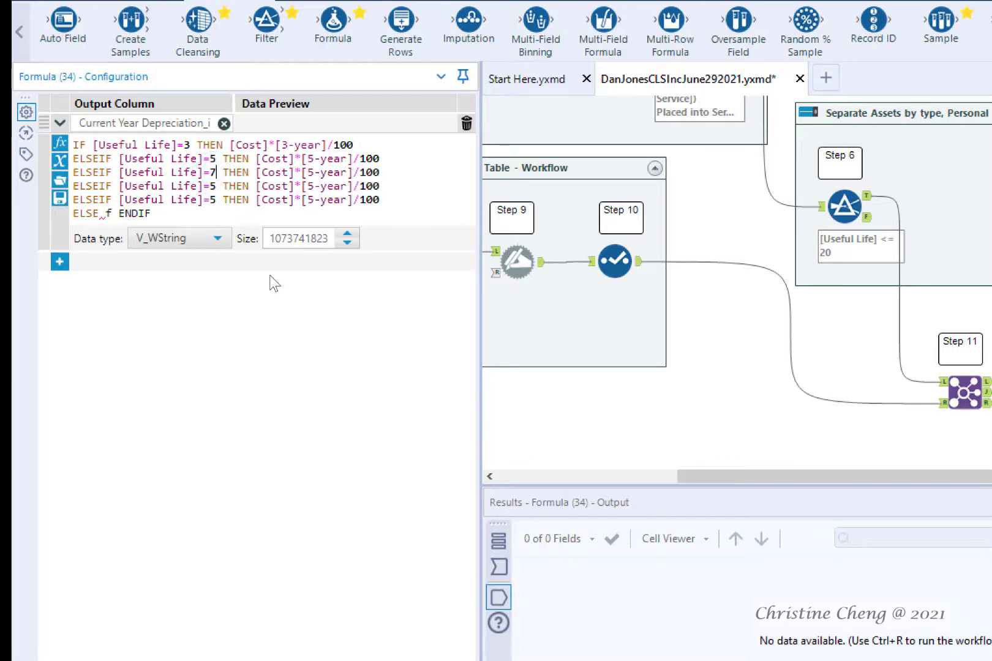
{"action": "left_click", "coordinate": [310, 173]}
{"action": "key", "text": "BackSpace"}
{"action": "type", "text": "7"}
{"action": "left_click", "coordinate": [211, 188]}
{"action": "key", "text": "BackSpace"}
{"action": "type", "text": "10"}
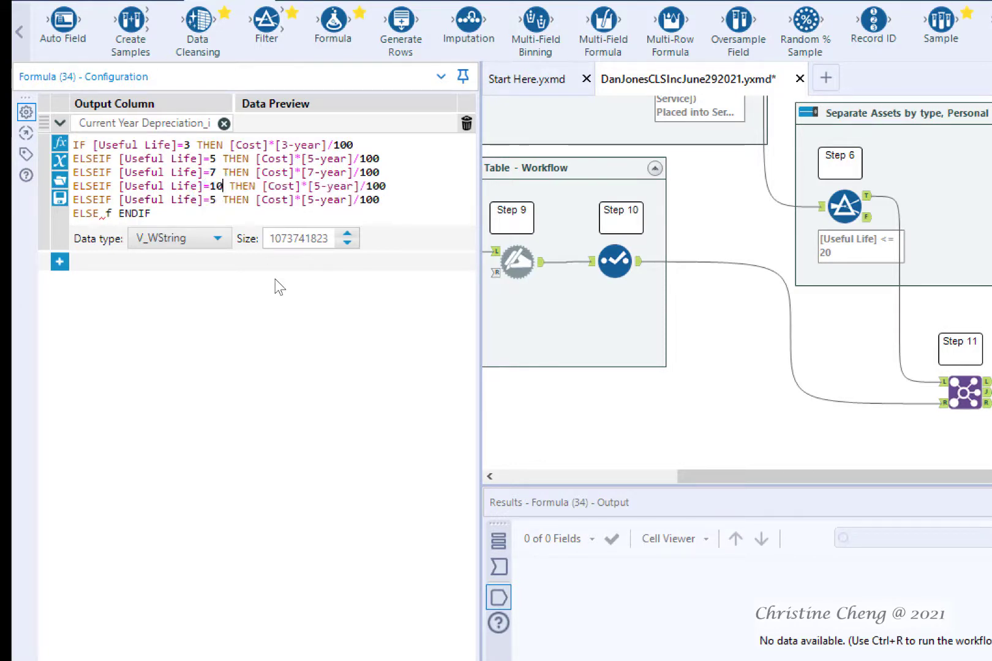
{"action": "left_click", "coordinate": [318, 187]}
{"action": "key", "text": "BackSpace"}
{"action": "type", "text": "10"}
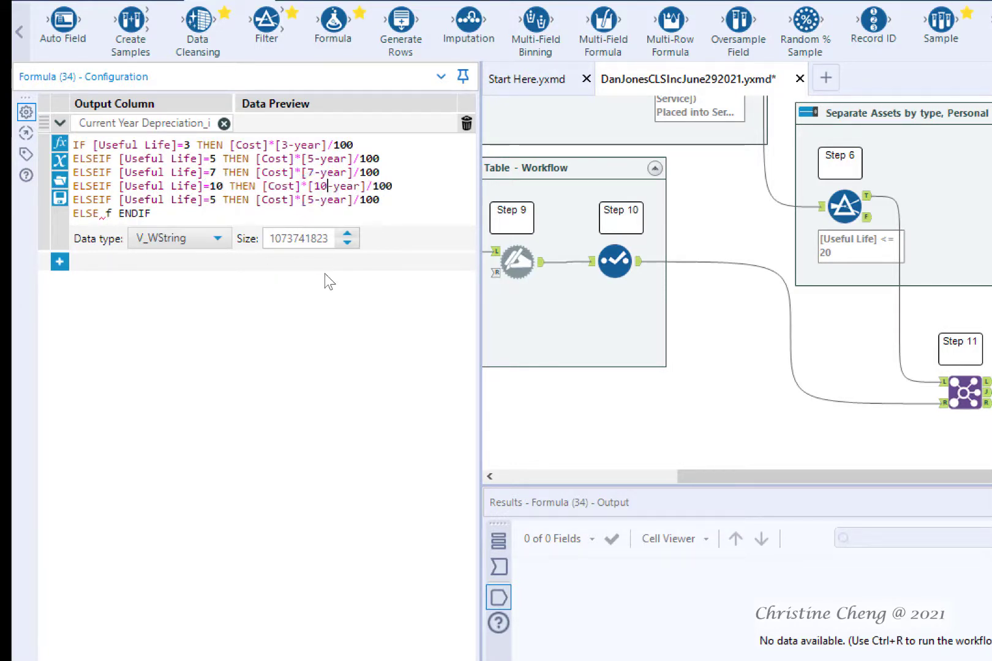
- Change the third copy to Useful Life 15 with [15-year]
{"action": "left_click", "coordinate": [210, 198]}
{"action": "type", "text": "1"}
{"action": "left_click", "coordinate": [315, 197]}
{"action": "type", "text": "1"}
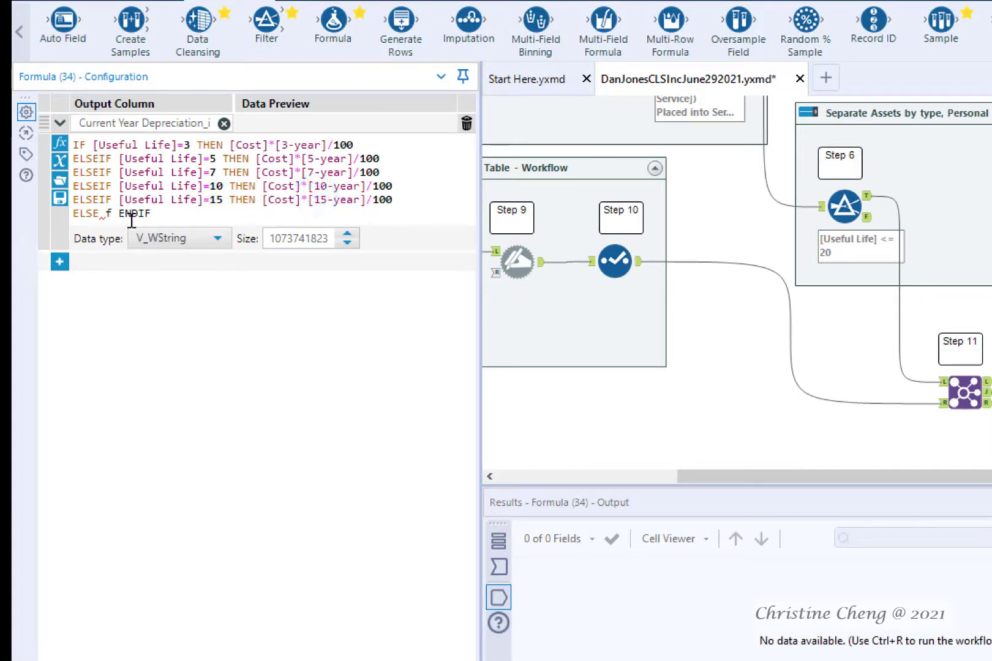
- Make the ELSE branch return [Cost]*[20-year]/100
{"action": "double_click", "coordinate": [108, 214]}
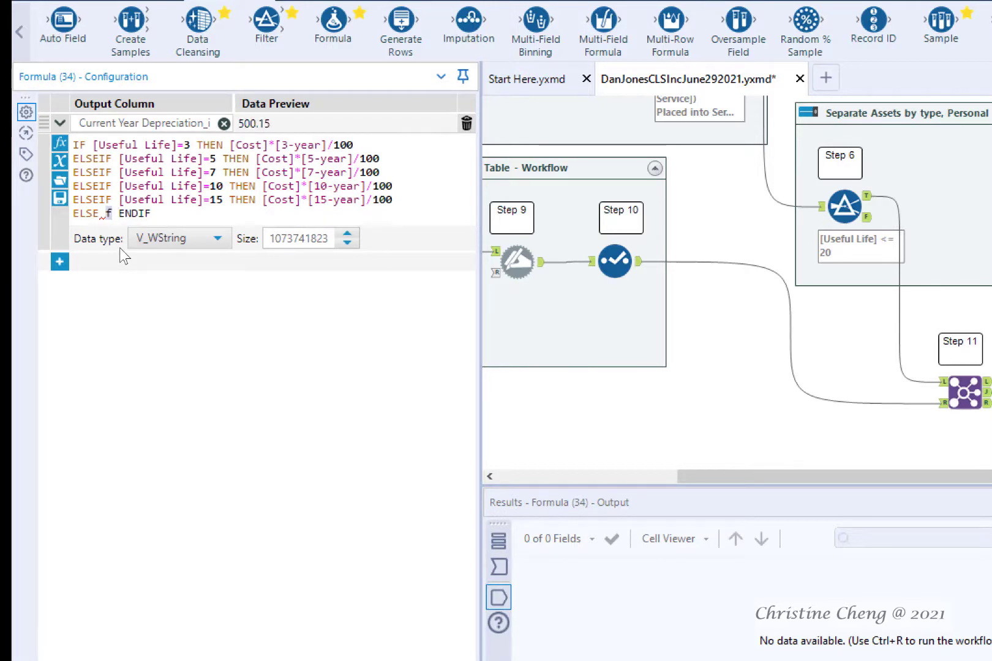
{"action": "type", "text": "[co"}
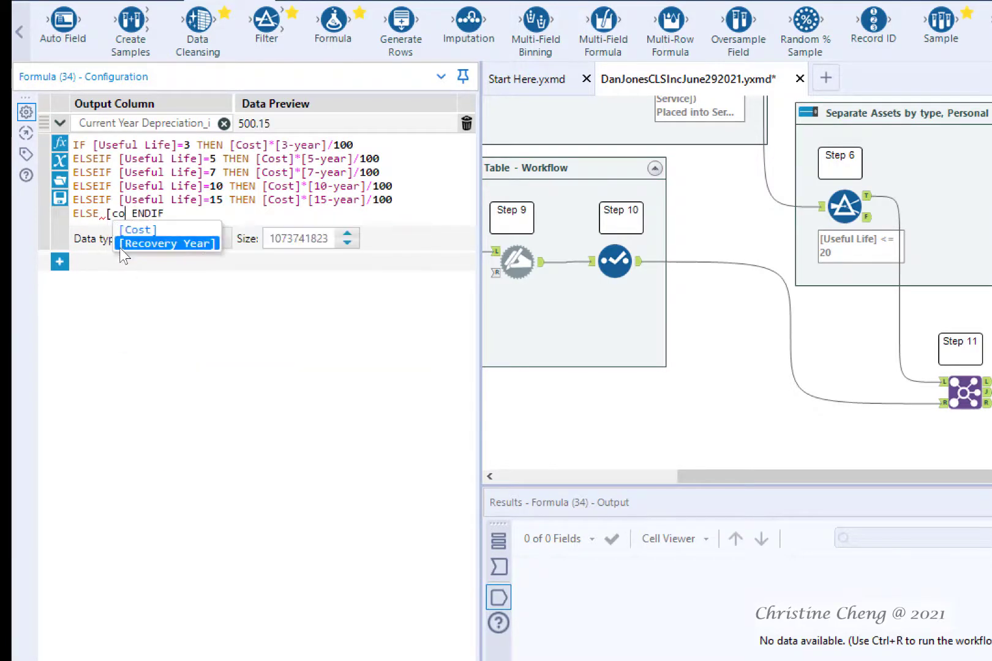
{"action": "key", "text": "Return"}
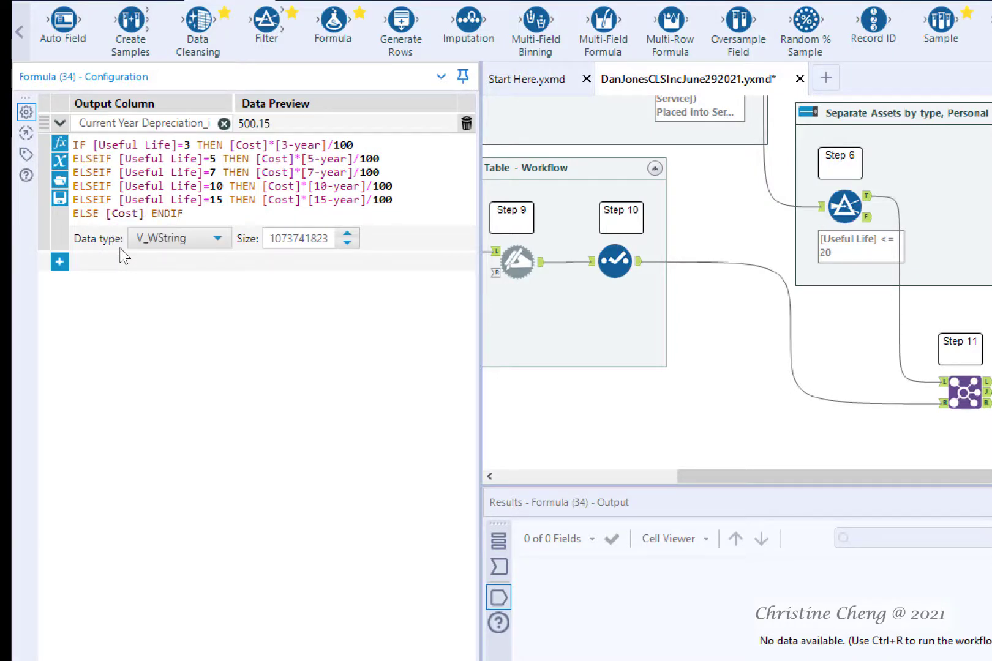
{"action": "type", "text": "*[20"}
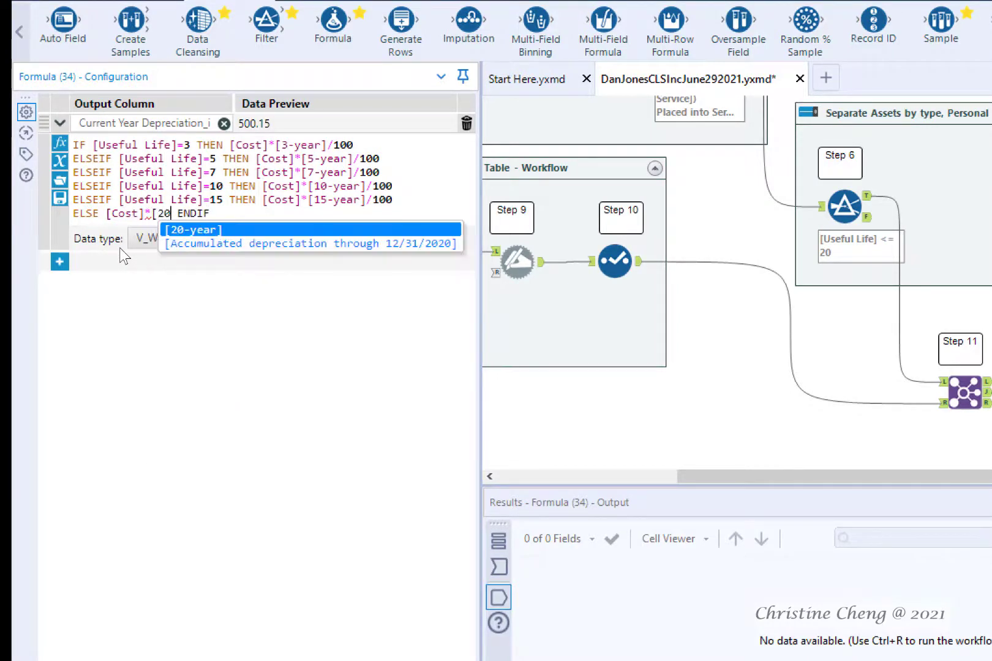
{"action": "key", "text": "Return"}
{"action": "type", "text": "/100"}
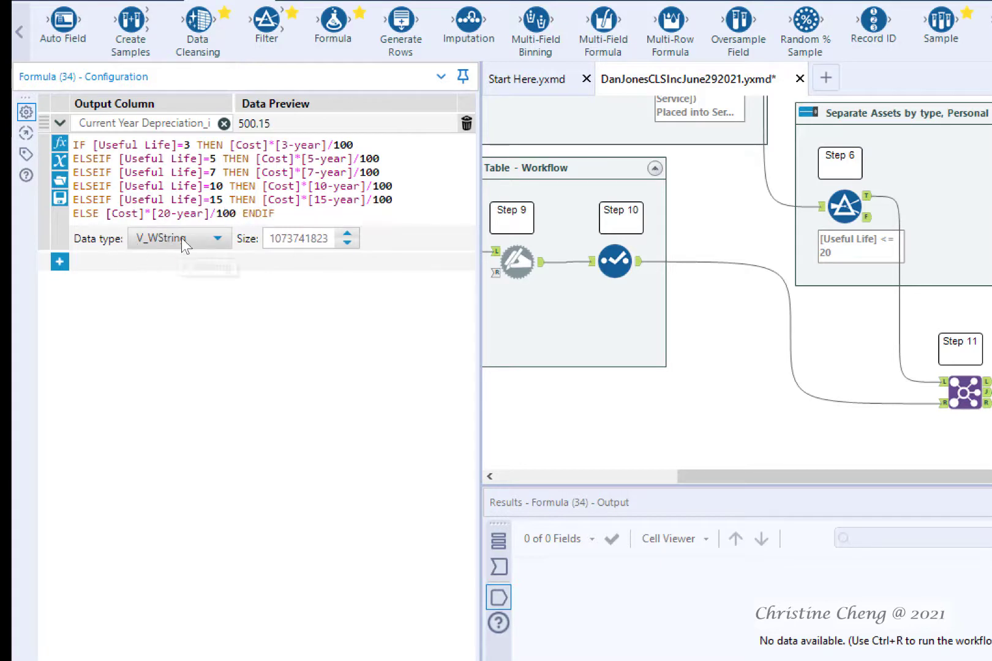
- Set the depreciation column's type to FixedDecimal with precision 19 and scale 0
{"action": "left_click", "coordinate": [202, 238]}
{"action": "left_click", "coordinate": [168, 395]}
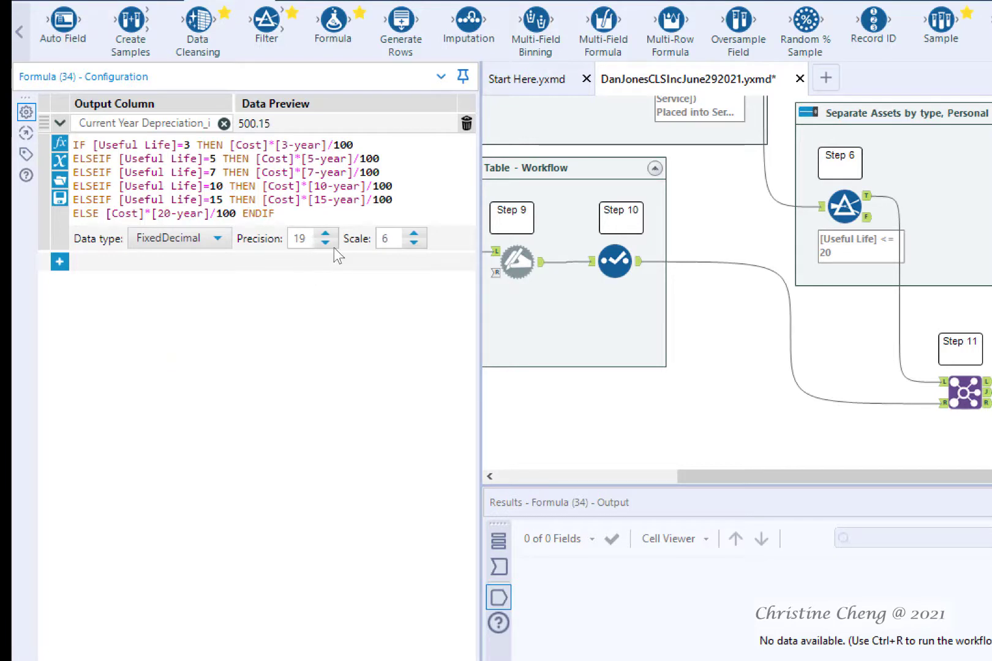
{"action": "double_click", "coordinate": [392, 237]}
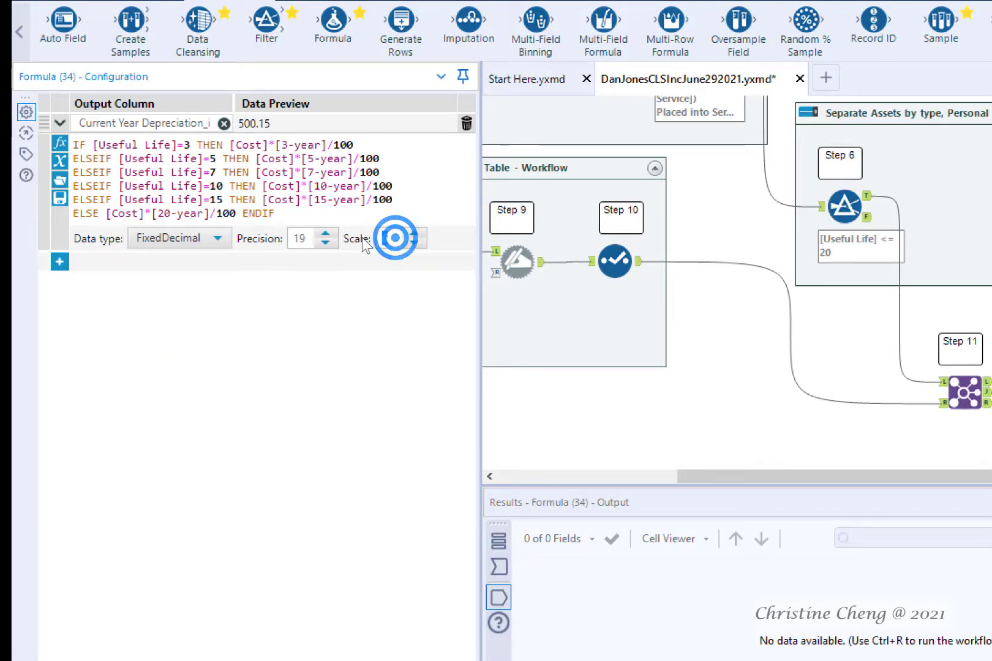
{"action": "type", "text": "0"}
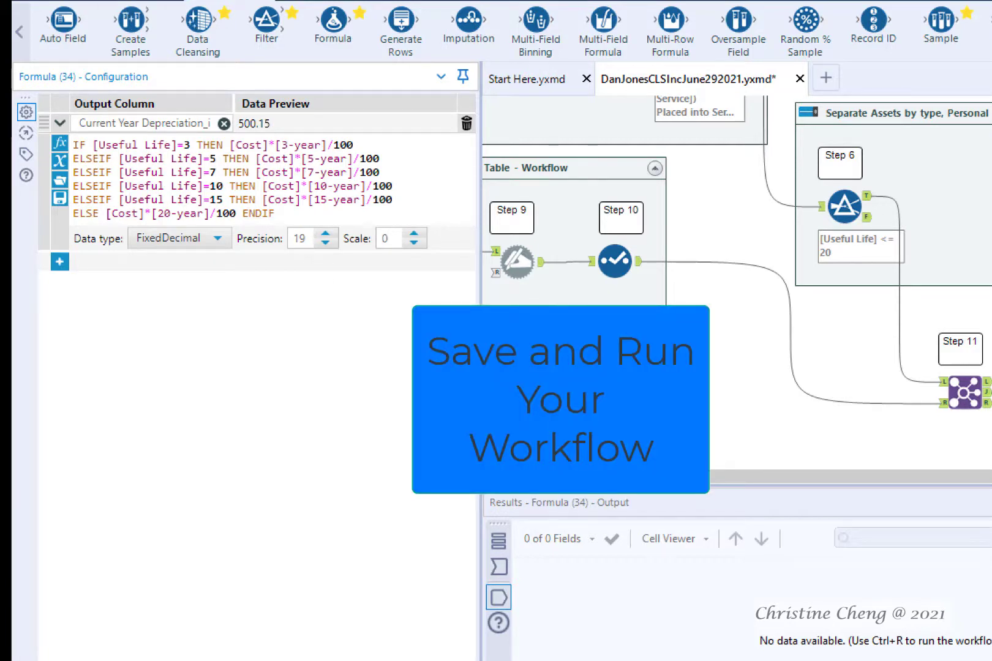
- Save and run the workflow, dismiss the finished notice, and display the Formula output
{"action": "key", "text": "ctrl+s"}
{"action": "key", "text": "ctrl+r"}
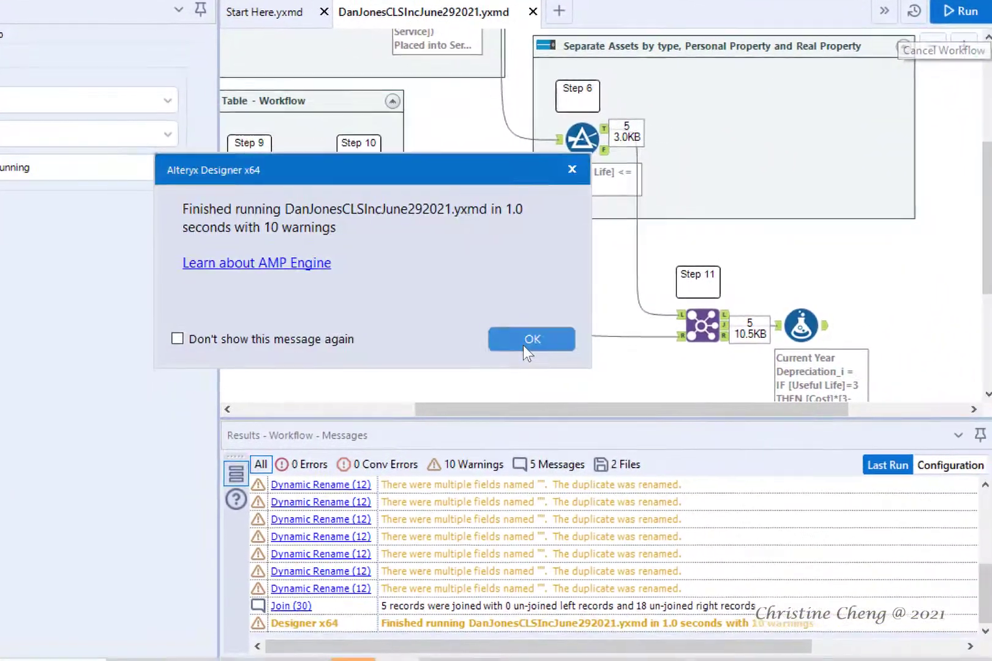
{"action": "left_click", "coordinate": [549, 352]}
{"action": "left_click", "coordinate": [821, 324]}
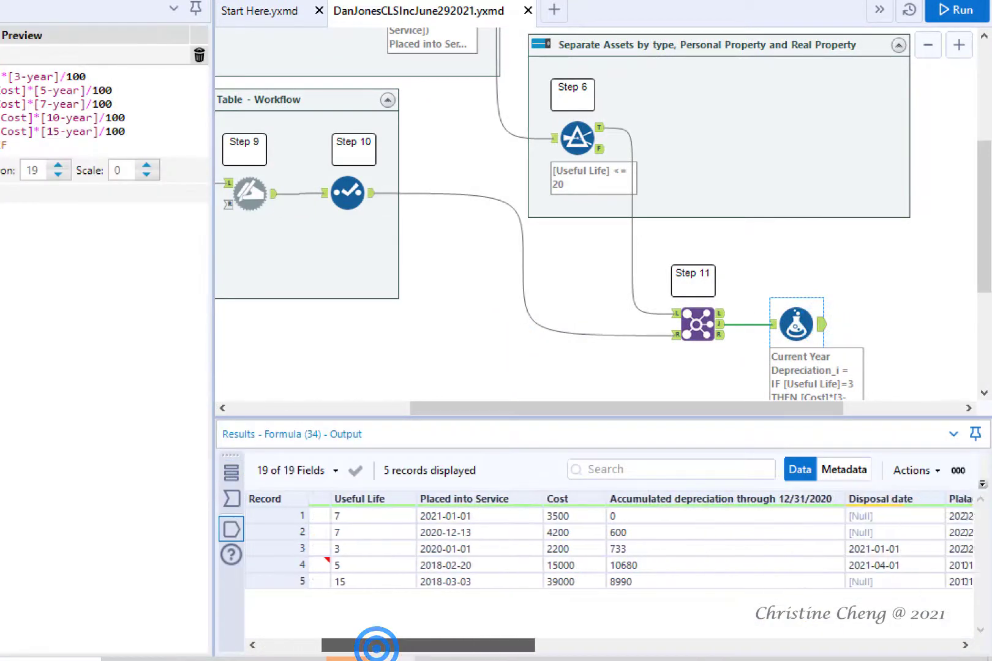
- Scroll the Results grid to check depreciation values 500, 1020, 978, 1728 and 3003
{"action": "mouse_move", "coordinate": [376, 646]}
{"action": "left_mouse_down"}
{"action": "mouse_move", "coordinate": [788, 646]}
{"action": "mouse_move", "coordinate": [906, 659]}
{"action": "left_mouse_up"}
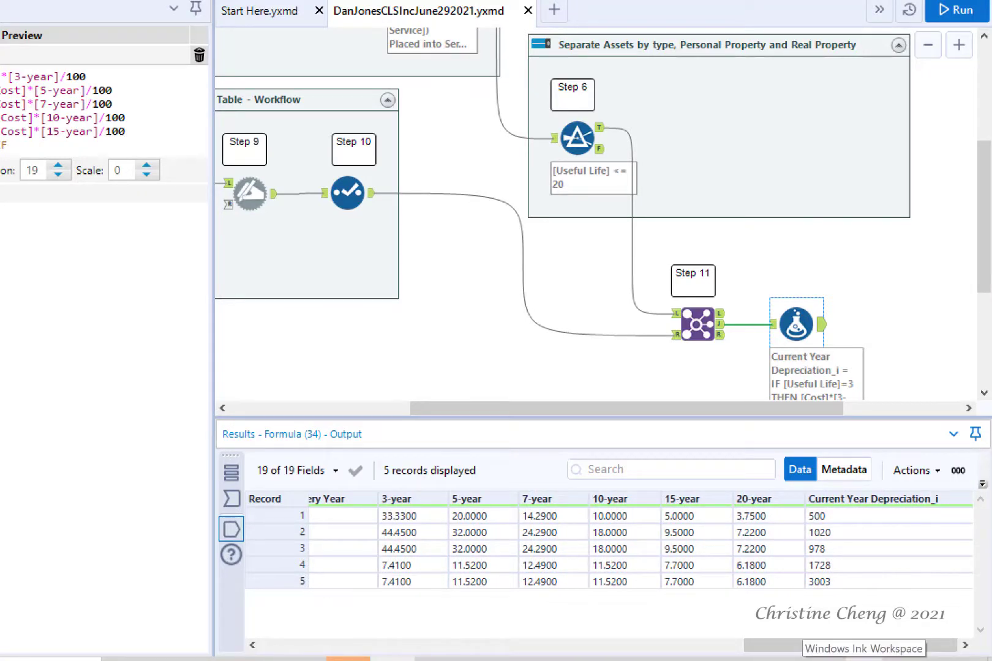